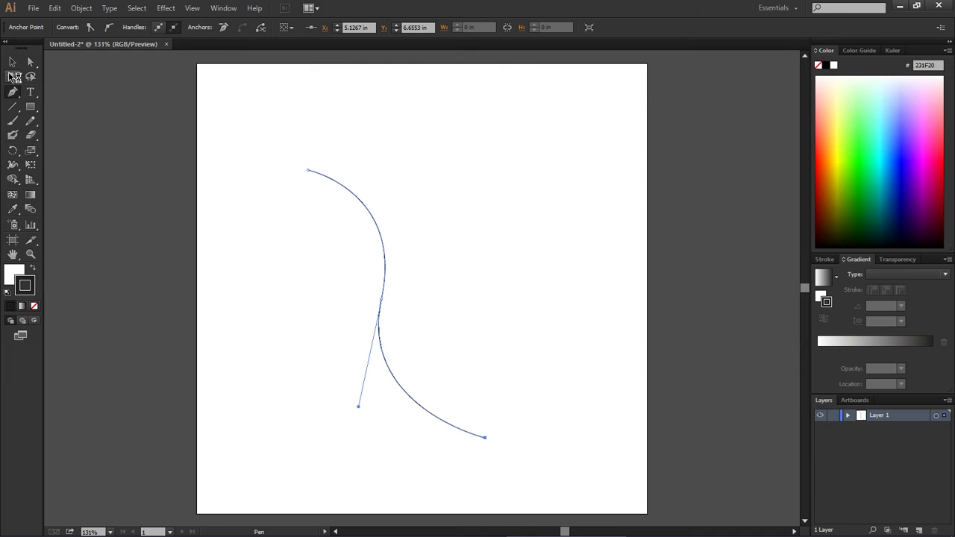
# - Finish the open S-shaped path, set its fill to None, and make the stroke the active colour attribute
pyautogui.click(13, 62)
pyautogui.click(175, 208)
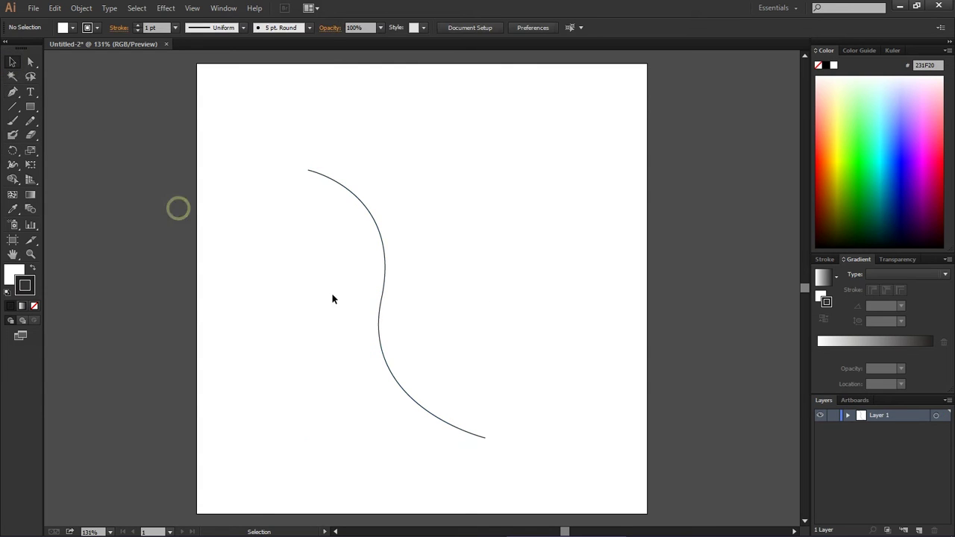
pyautogui.click(380, 319)
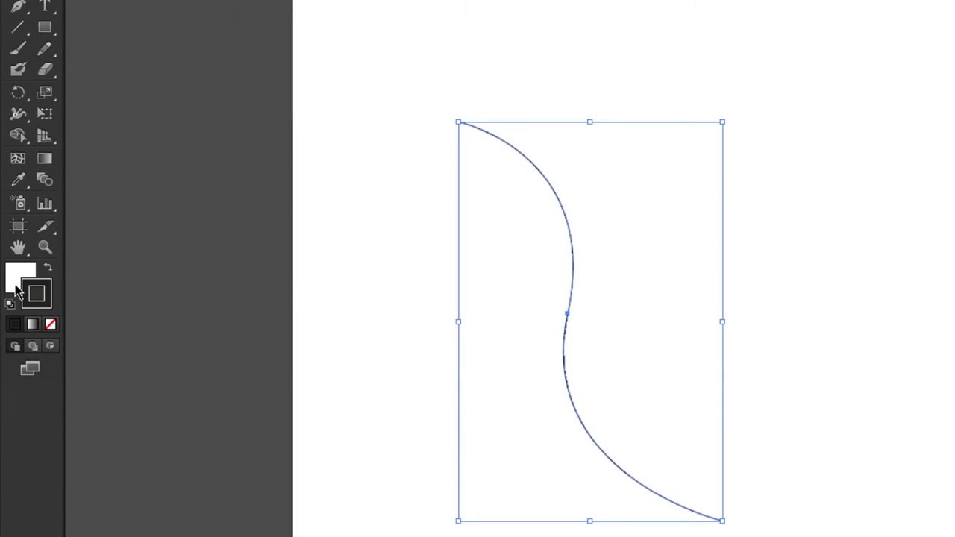
pyautogui.click(15, 290)
pyautogui.click(50, 325)
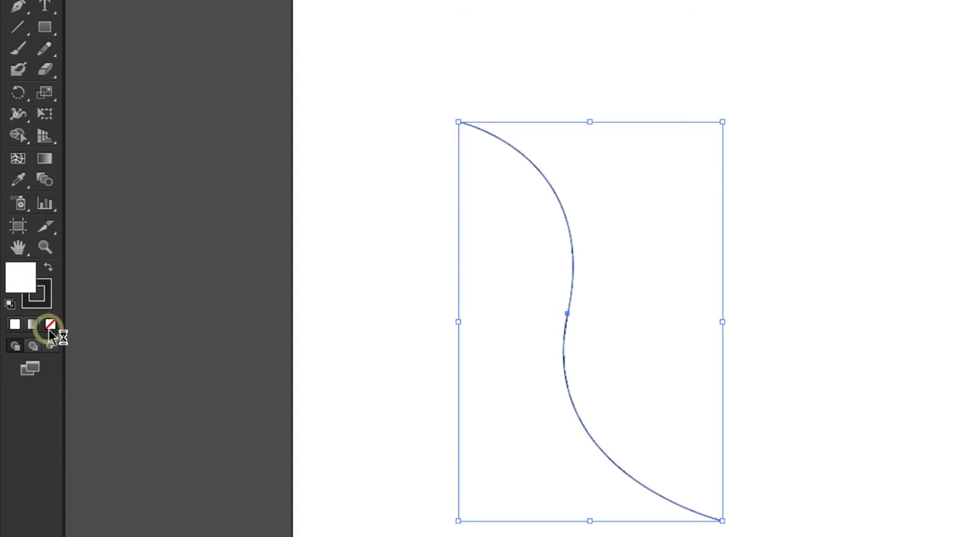
pyautogui.click(41, 295)
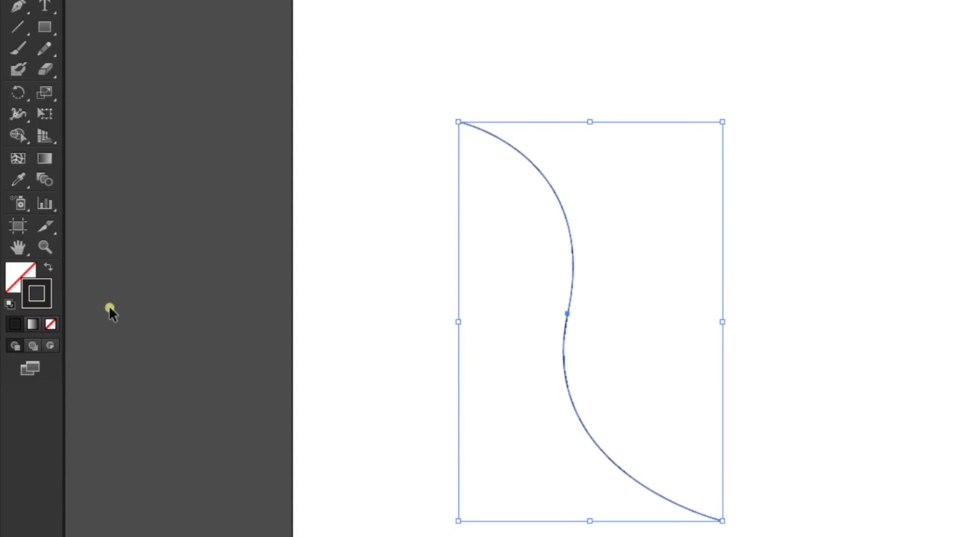
# - Move the S-shaped curve slightly to the right on the artboard and deselect it
pyautogui.click(112, 314)
pyautogui.moveTo(597, 439); pyautogui.dragTo(631, 438)
pyautogui.click(746, 345)
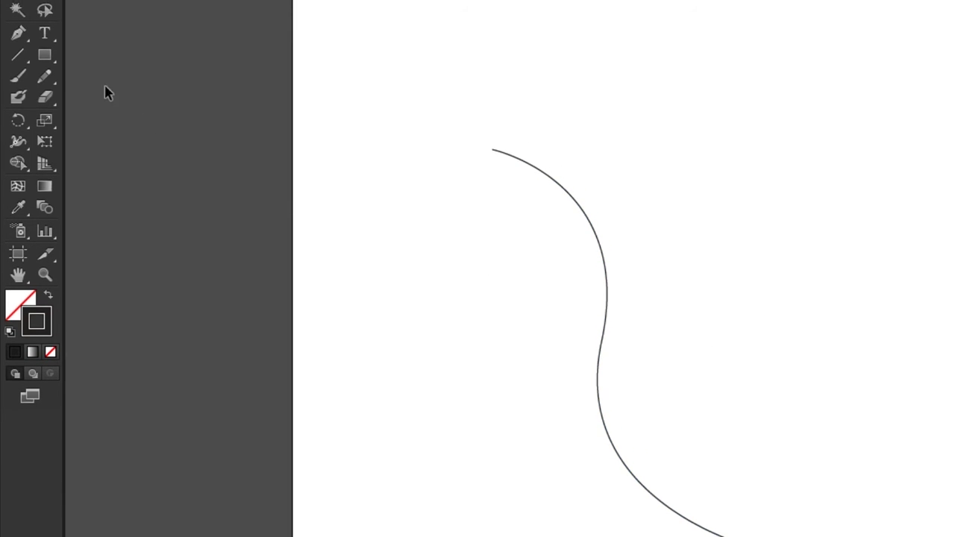
# - Draw a circle about 0.73 in across with the Ellipse tool, above and left of the curve's upper end
pyautogui.click(46, 97)
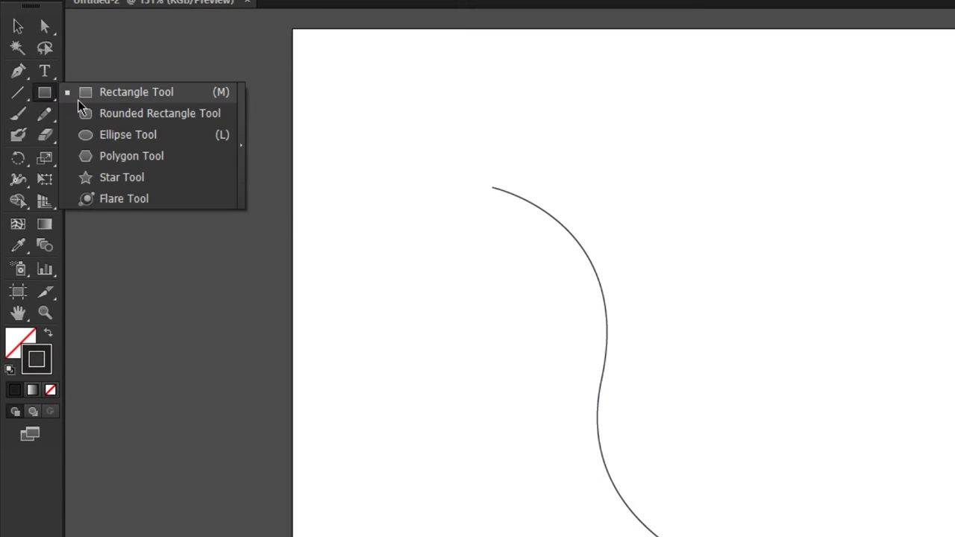
pyautogui.click(112, 143)
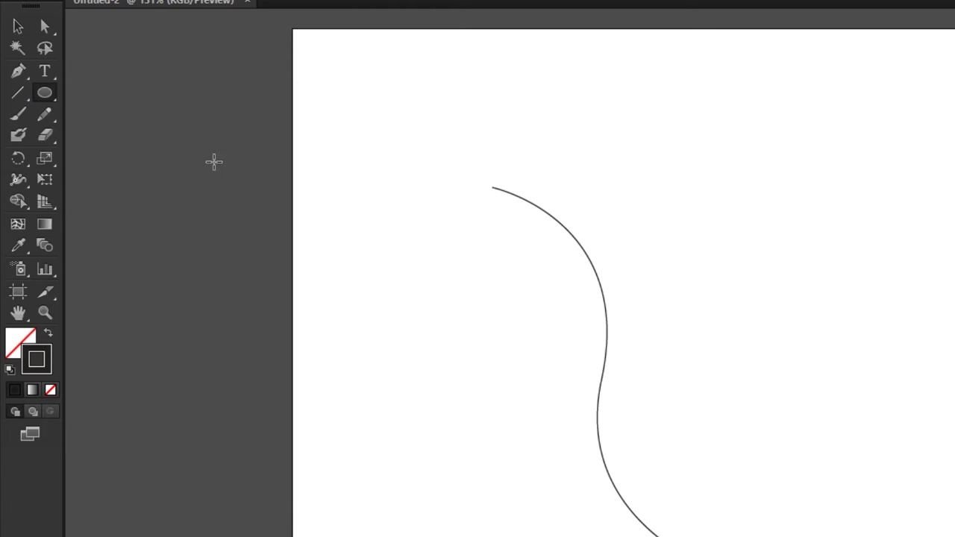
pyautogui.moveTo(373, 104); pyautogui.dragTo(431, 163)
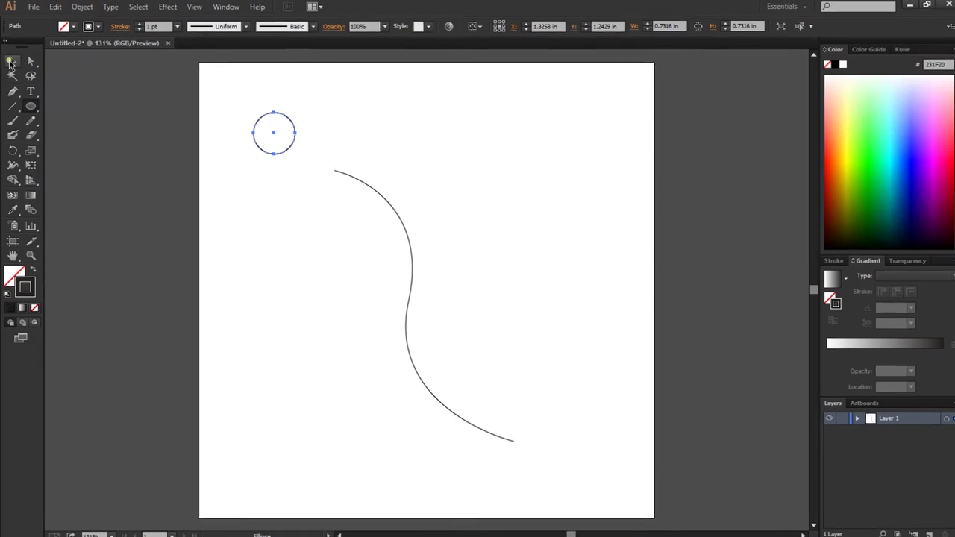
# - Remove the circle's stroke and give it a linear gradient fill
pyautogui.click(16, 38)
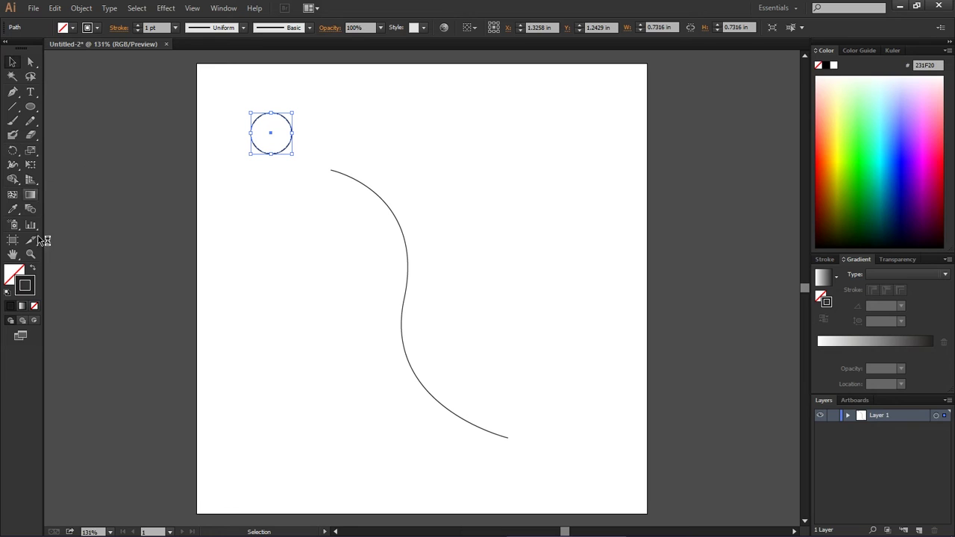
pyautogui.click(35, 307)
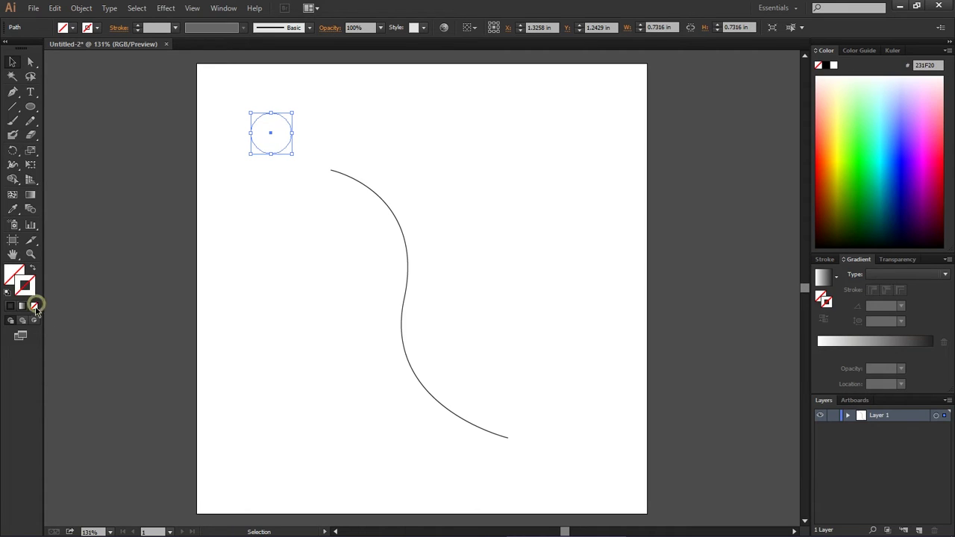
pyautogui.click(13, 278)
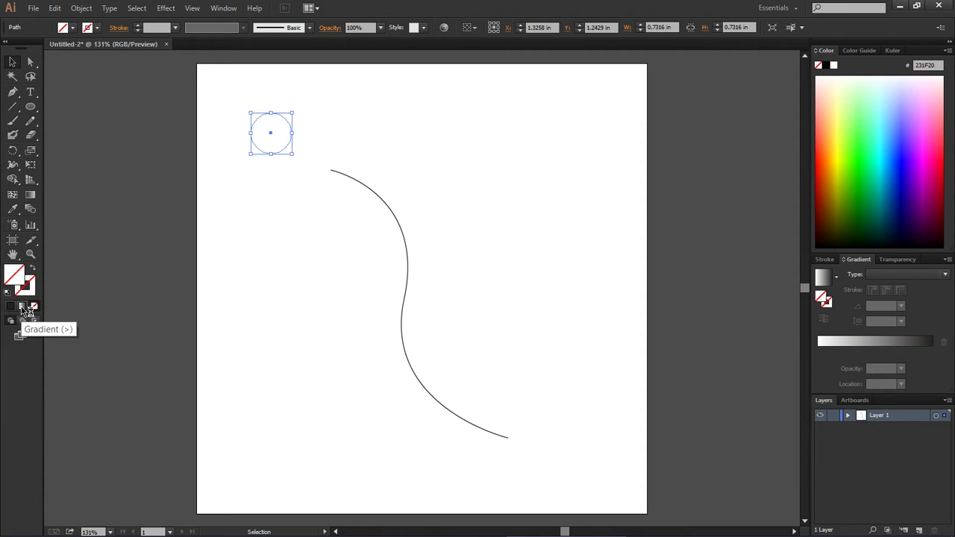
pyautogui.click(22, 307)
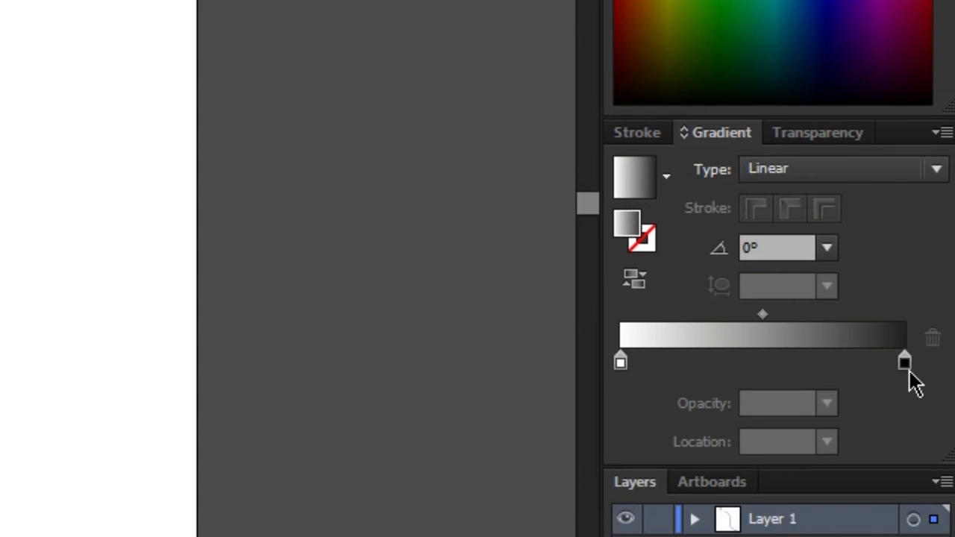
# - Switch the gradient's black end stop to RGB and set its colour to dark blue 00003B
pyautogui.doubleClick(905, 363)
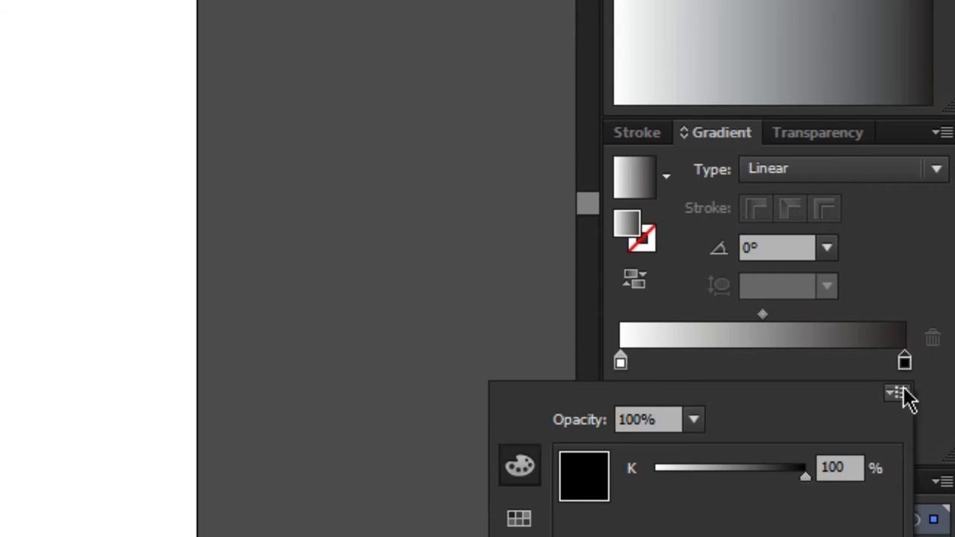
pyautogui.click(899, 394)
pyautogui.click(734, 430)
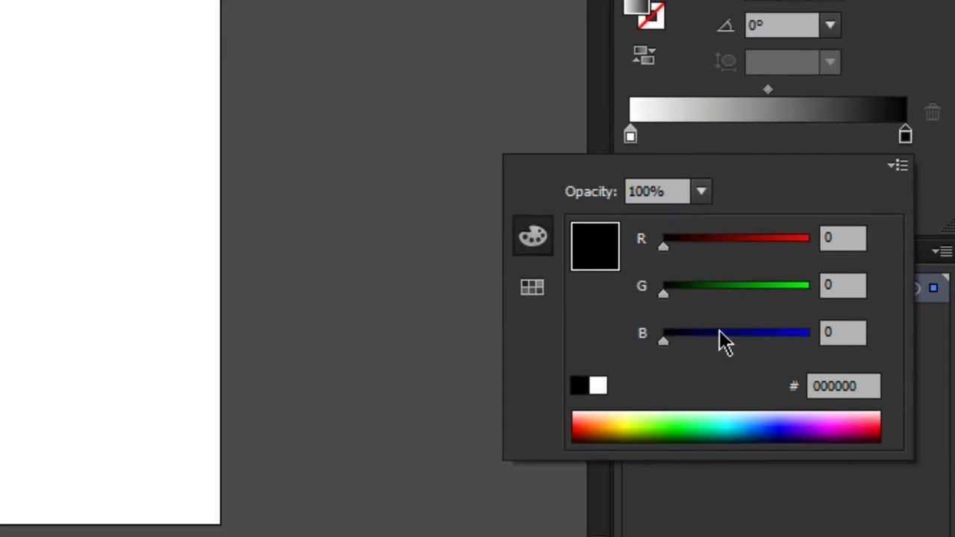
pyautogui.moveTo(704, 334)
pyautogui.mouseDown()
pyautogui.moveTo(768, 332)
pyautogui.moveTo(698, 341)
pyautogui.mouseUp()
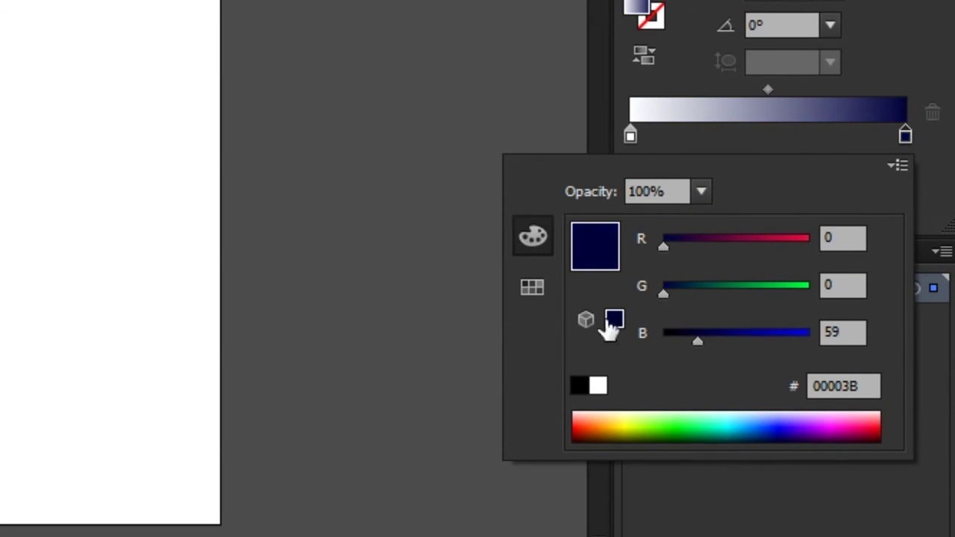
# - Switch the gradient's white start stop to RGB, set its colour to mint green 00FFBA, and deselect the circle
pyautogui.click(630, 136)
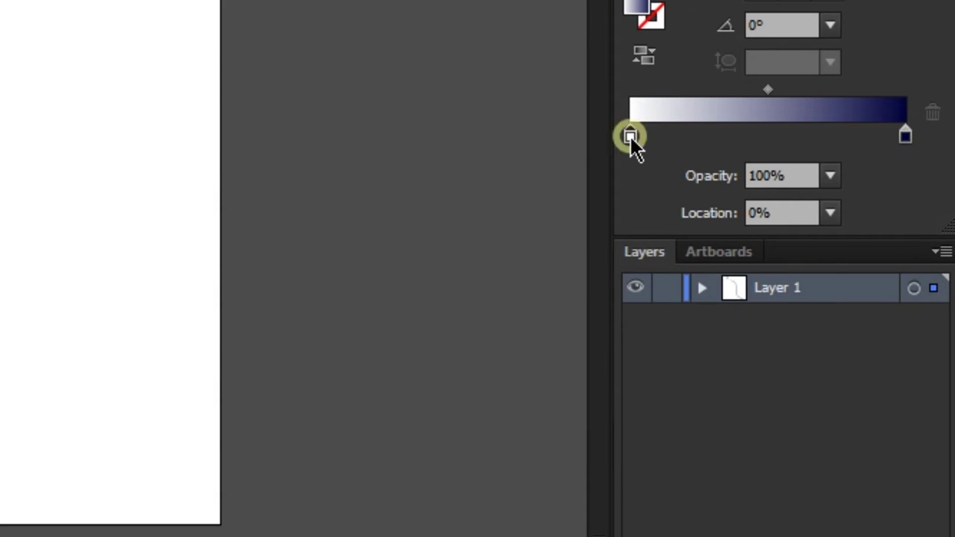
pyautogui.doubleClick(631, 137)
pyautogui.click(900, 171)
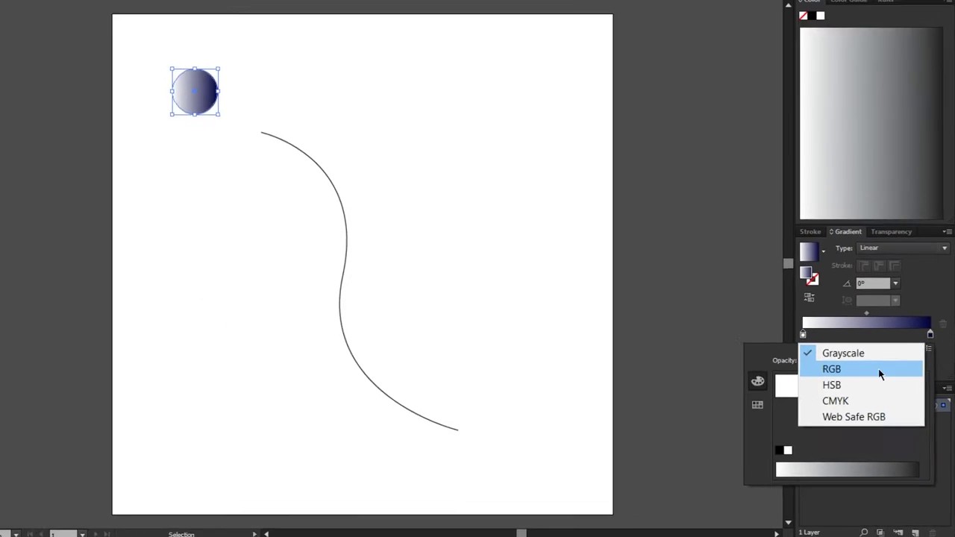
pyautogui.click(882, 368)
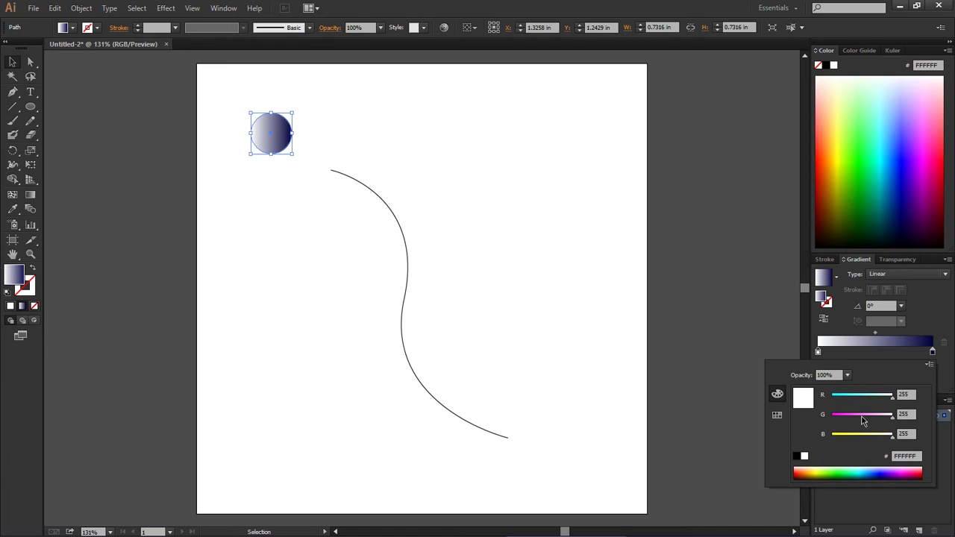
pyautogui.moveTo(845, 399); pyautogui.dragTo(831, 399)
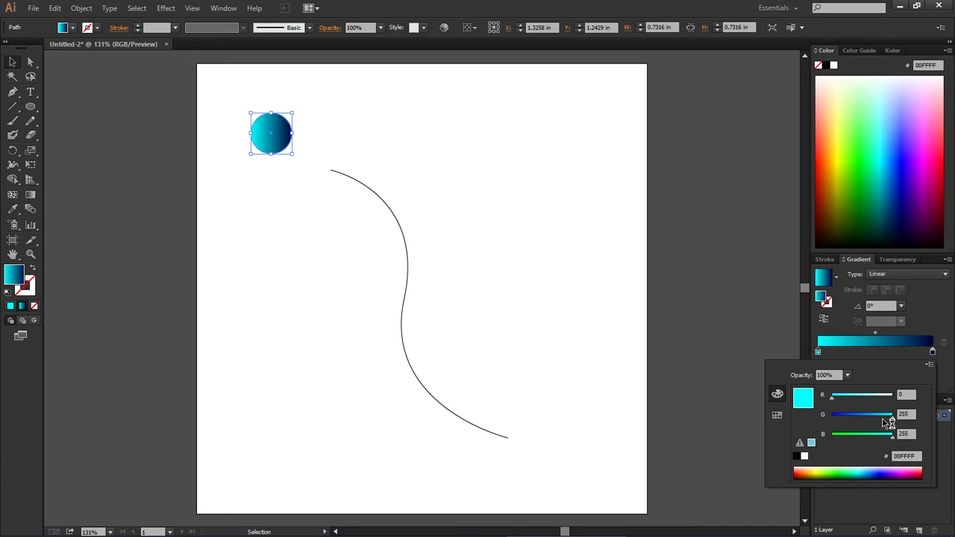
pyautogui.moveTo(879, 420); pyautogui.dragTo(878, 440)
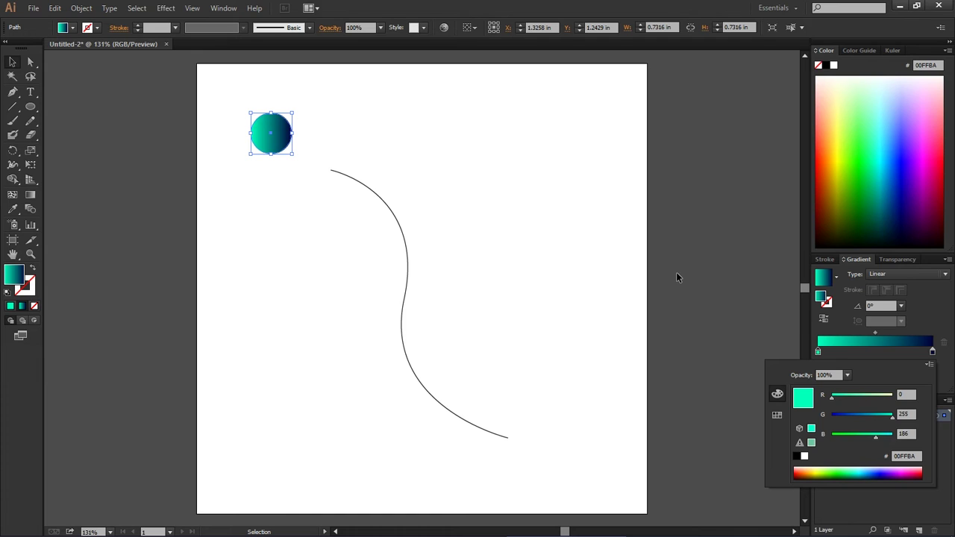
pyautogui.click(590, 256)
pyautogui.click(590, 256)
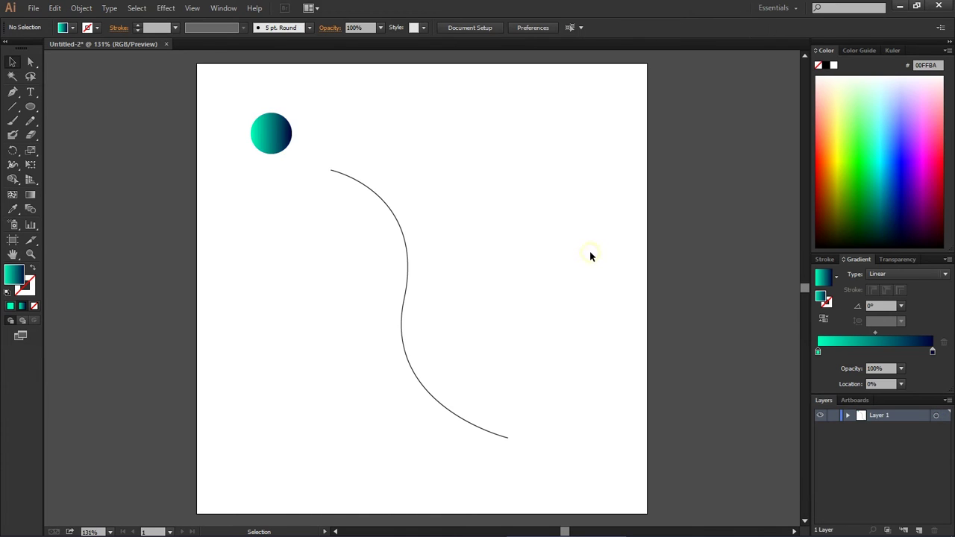
# - Duplicate the gradient circle horizontally to the right, centring the copy at about X 4.81 in
pyautogui.click(273, 129)
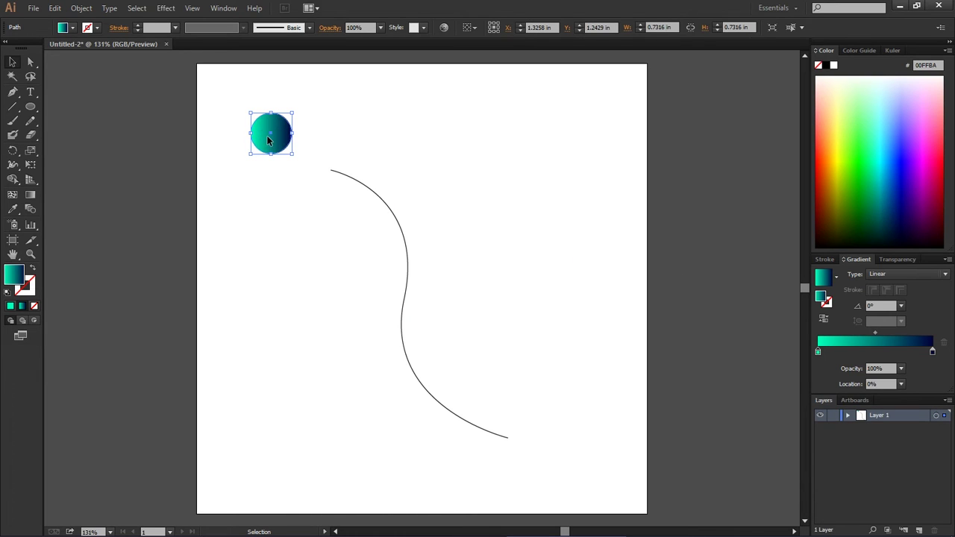
pyautogui.moveTo(268, 140); pyautogui.dragTo(465, 140)
pyautogui.click(500, 254)
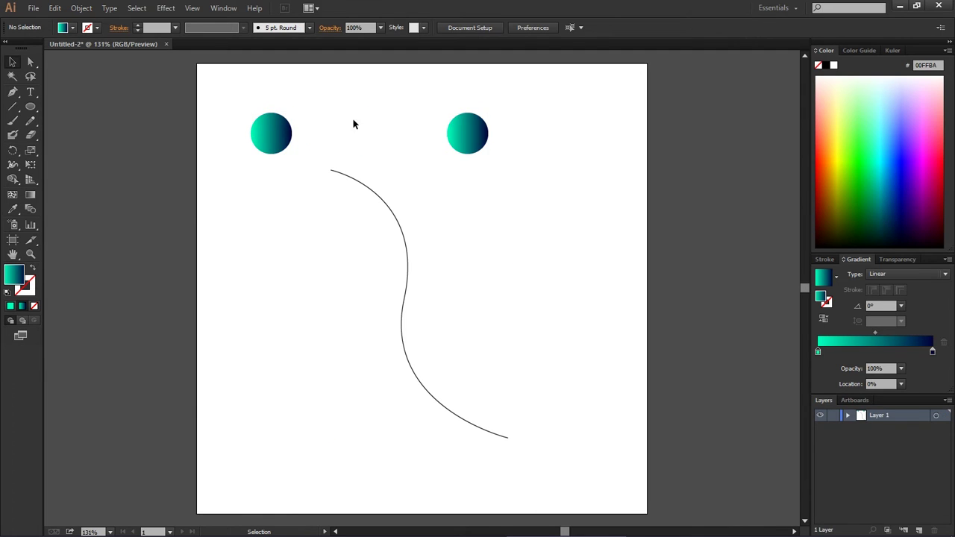
# - Select both gradient circles, make a blend between them, and deselect the result
pyautogui.click(485, 135)
pyautogui.click(278, 133)
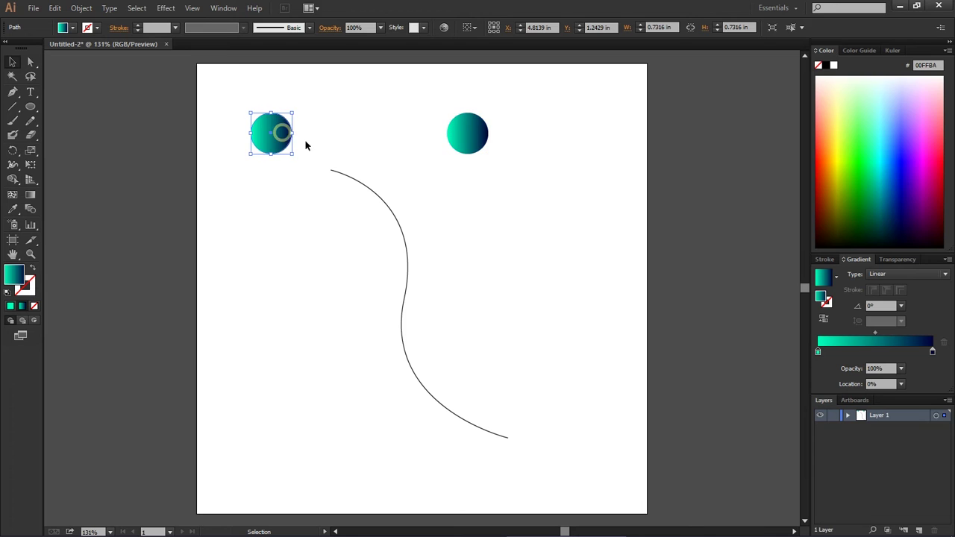
pyautogui.click(383, 169)
pyautogui.moveTo(183, 87); pyautogui.dragTo(498, 150)
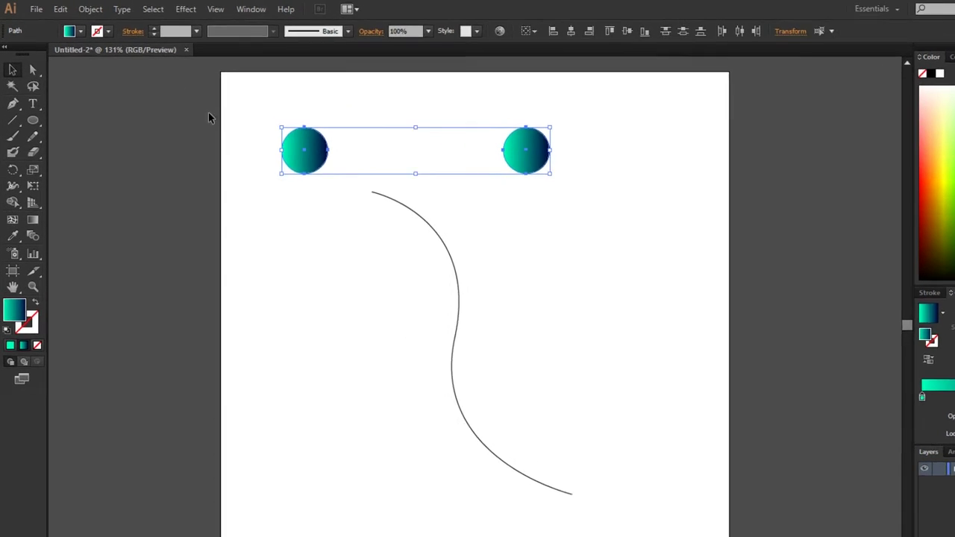
pyautogui.click(109, 11)
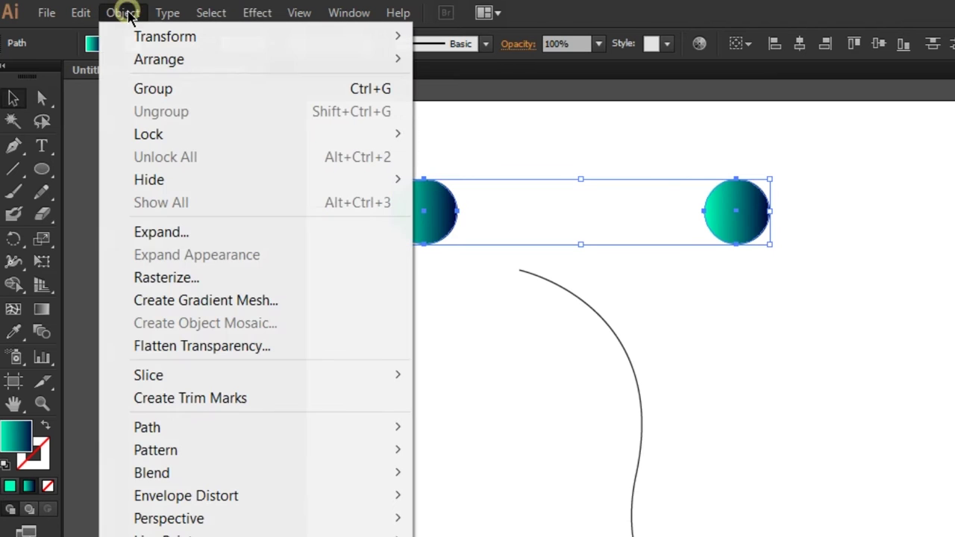
pyautogui.click(110, 17)
pyautogui.click(111, 13)
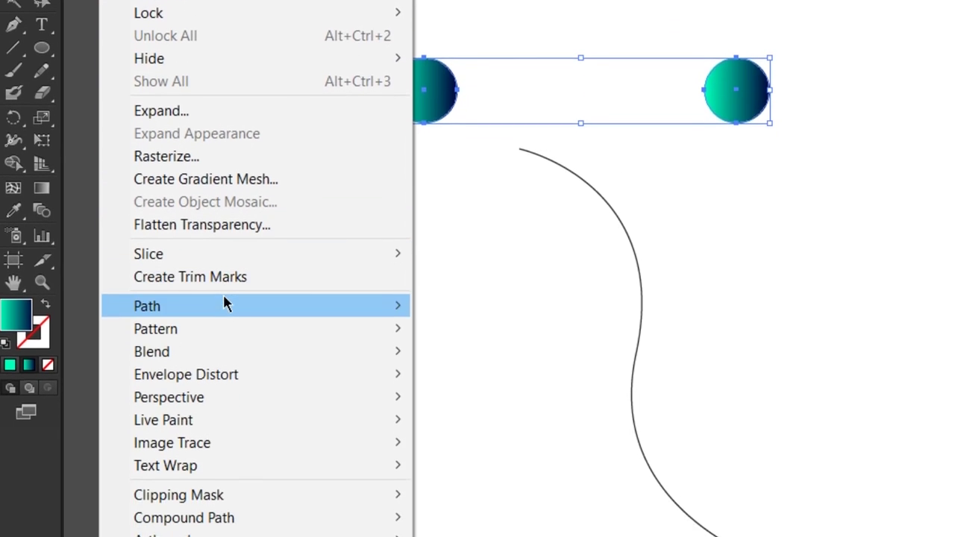
pyautogui.moveTo(228, 461)
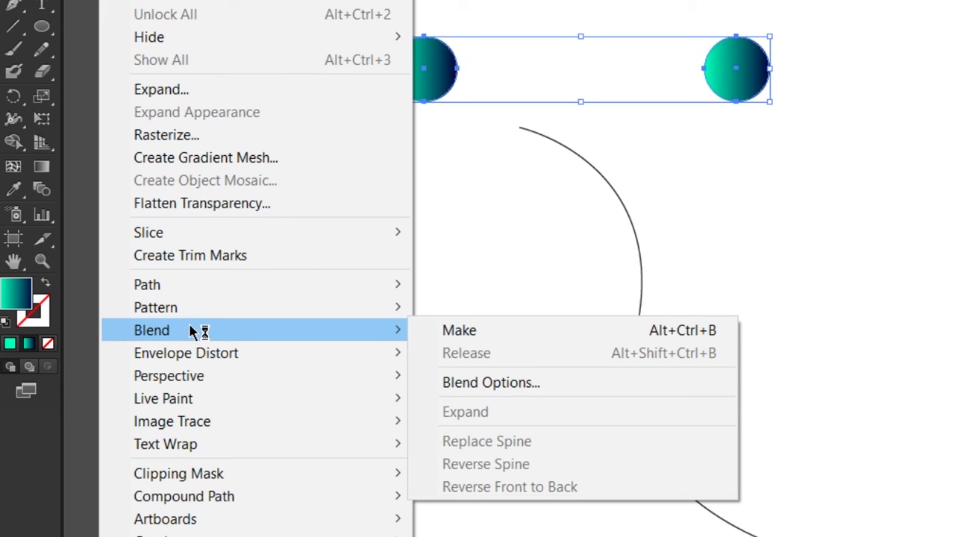
pyautogui.click(481, 329)
pyautogui.click(936, 223)
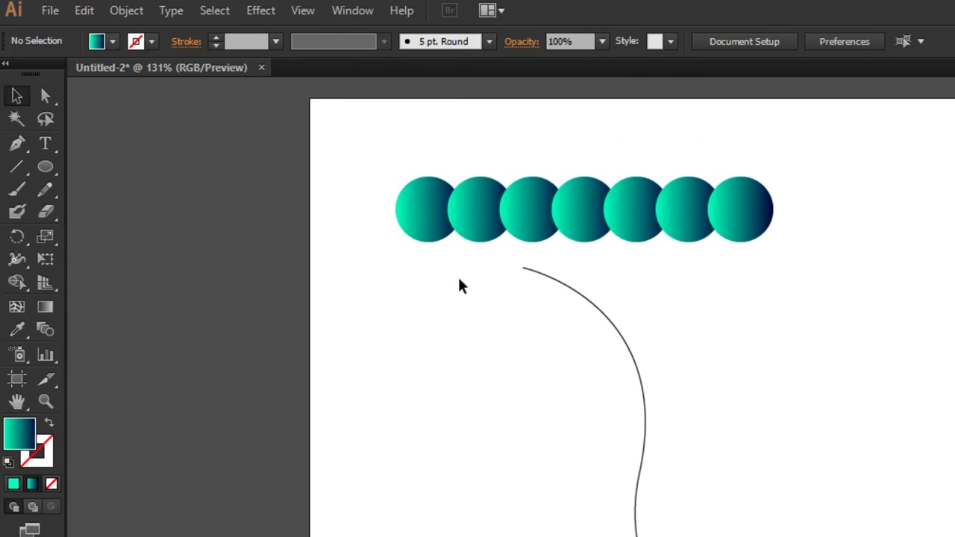
# - Set the circle blend's spacing to Specified Steps with 260 steps
pyautogui.moveTo(365, 169); pyautogui.dragTo(853, 271)
pyautogui.click(853, 271)
pyautogui.moveTo(820, 160); pyautogui.dragTo(388, 239)
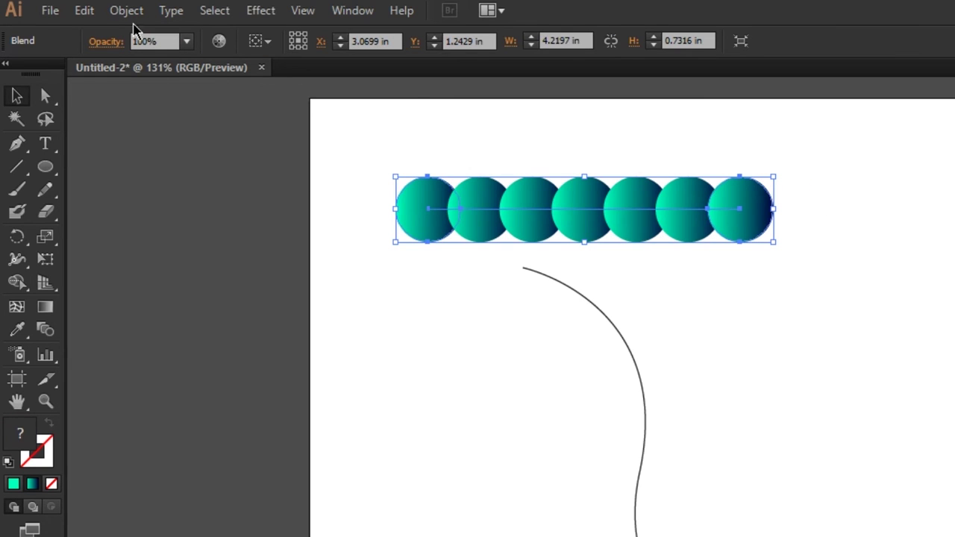
pyautogui.click(125, 9)
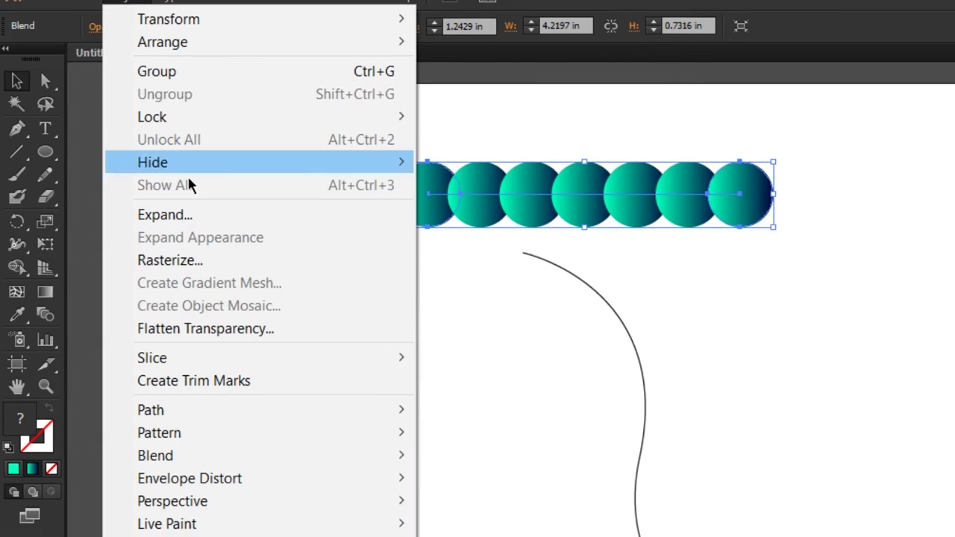
pyautogui.moveTo(170, 316)
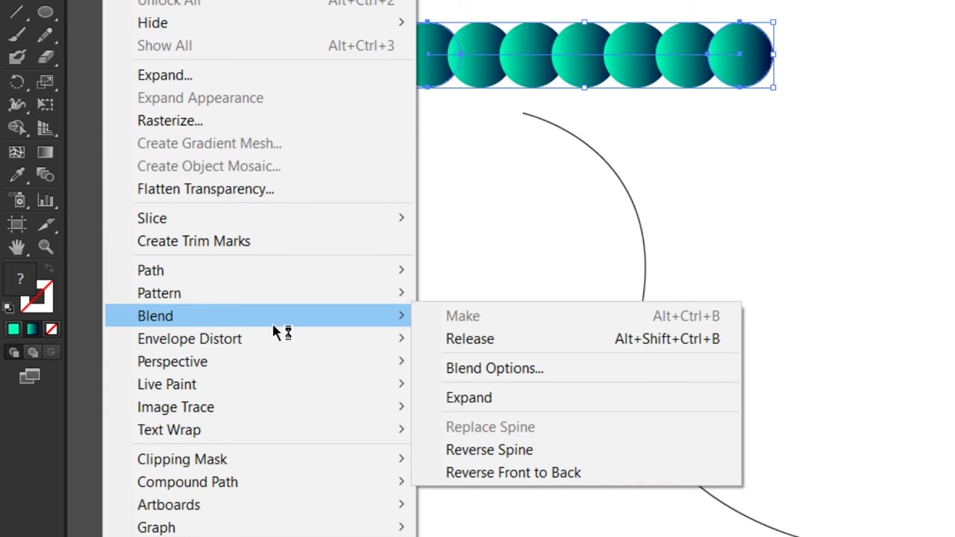
pyautogui.click(498, 370)
pyautogui.click(929, 32)
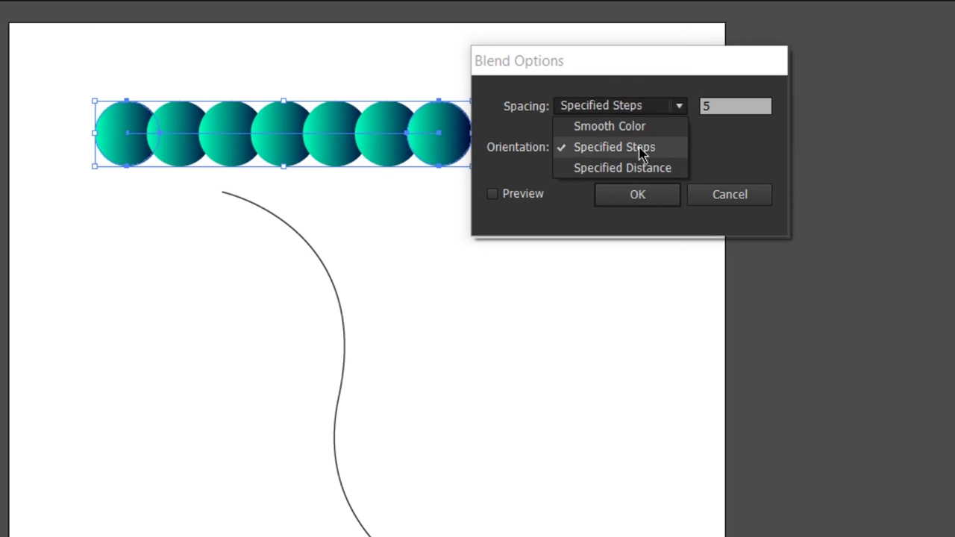
pyautogui.click(610, 158)
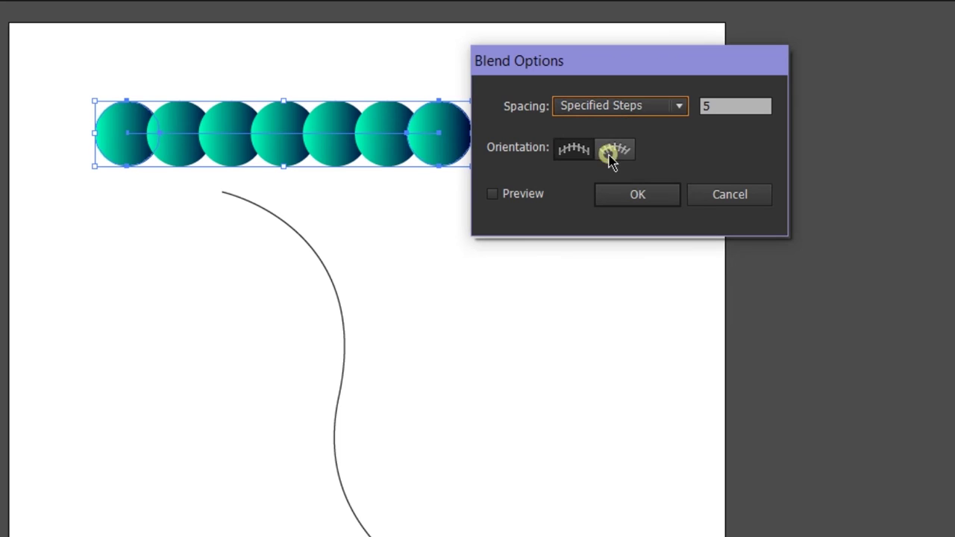
pyautogui.press('Tab')
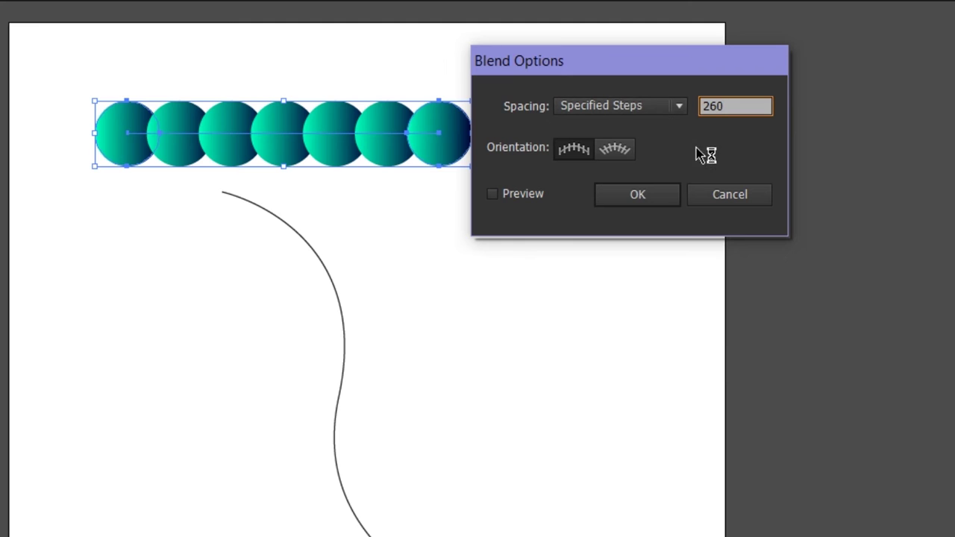
pyautogui.click(650, 195)
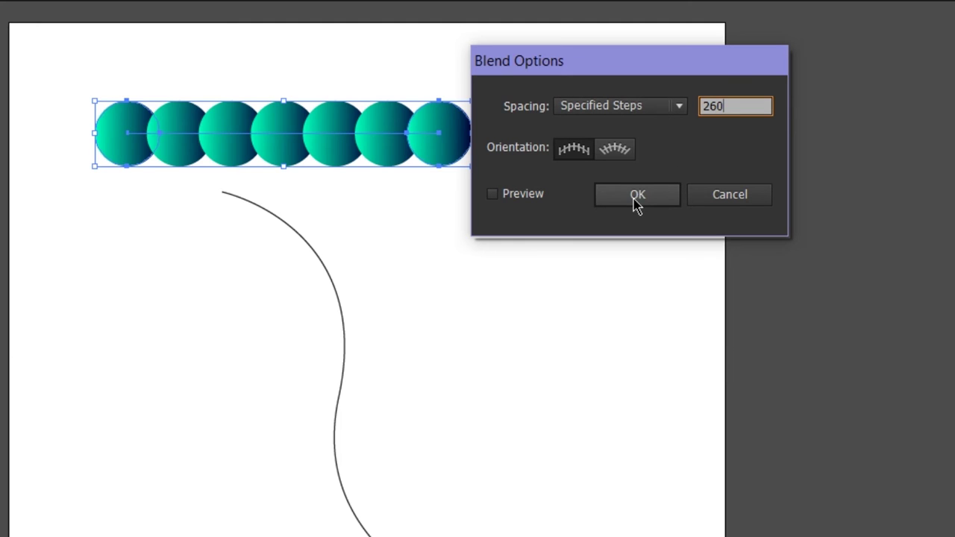
pyautogui.click(634, 197)
# - Replace the blend's spine with the S-shaped path and move the tube up, centring it at about X 4 in, Y 3.851 in
pyautogui.click(546, 247)
pyautogui.click(363, 147)
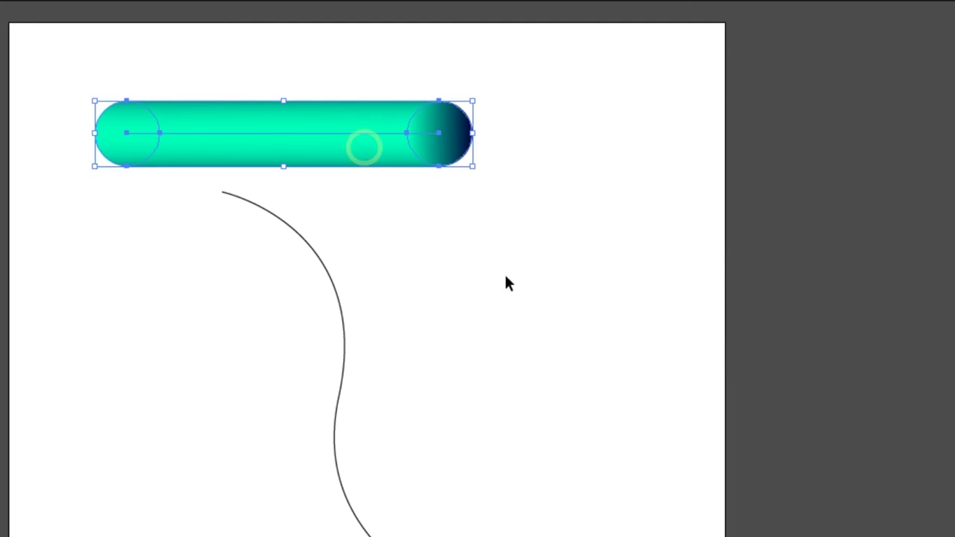
pyautogui.click(529, 309)
pyautogui.click(391, 147)
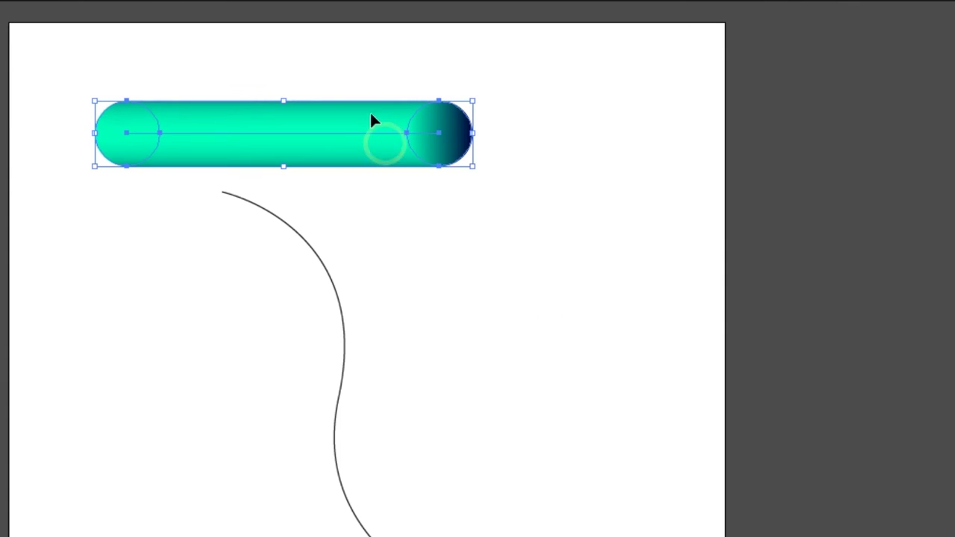
pyautogui.moveTo(357, 59); pyautogui.dragTo(228, 326)
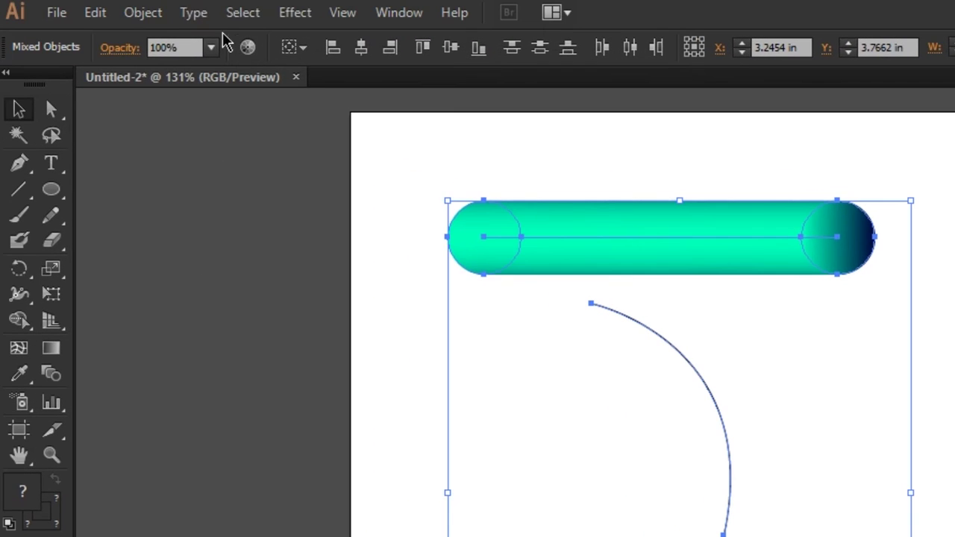
pyautogui.click(140, 15)
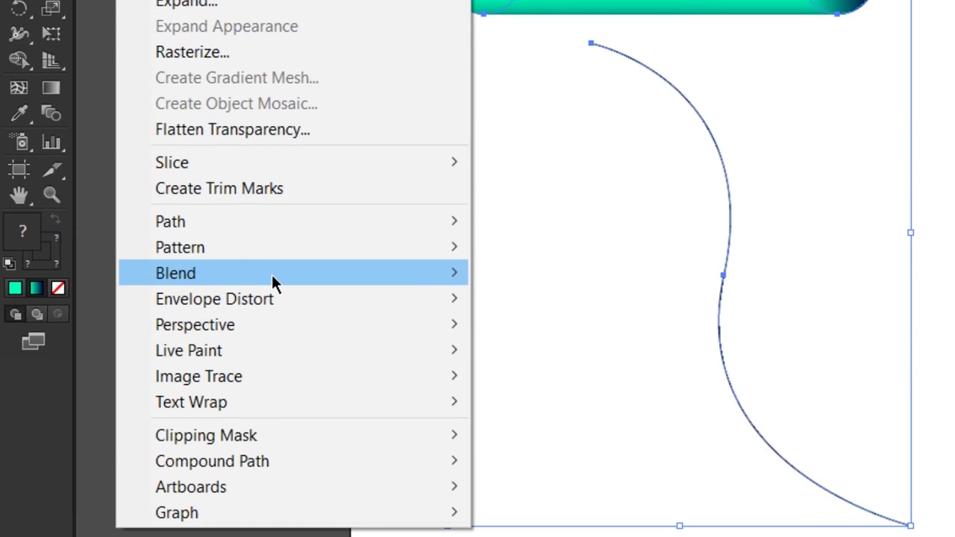
pyautogui.moveTo(271, 486)
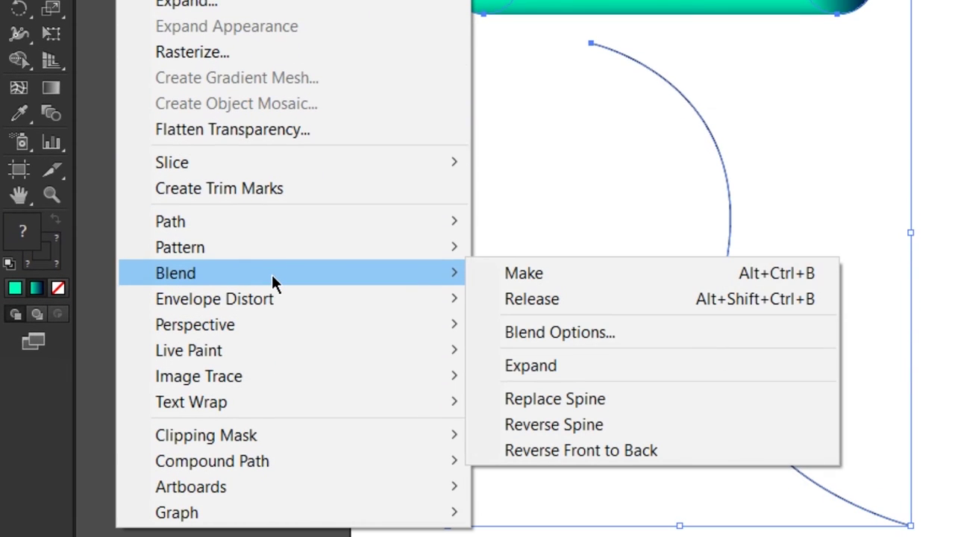
pyautogui.click(559, 404)
pyautogui.click(421, 300)
pyautogui.click(655, 405)
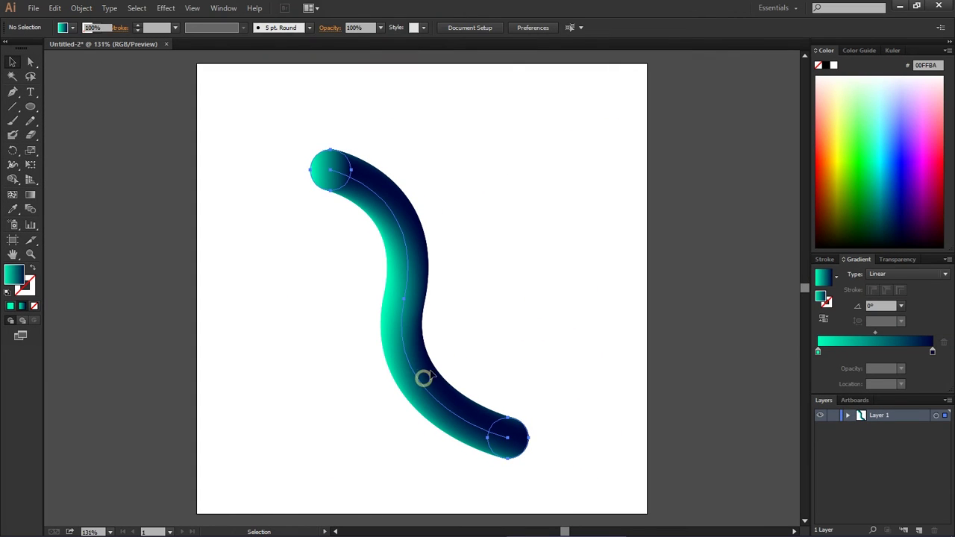
pyautogui.click(528, 309)
pyautogui.moveTo(424, 377); pyautogui.dragTo(426, 352)
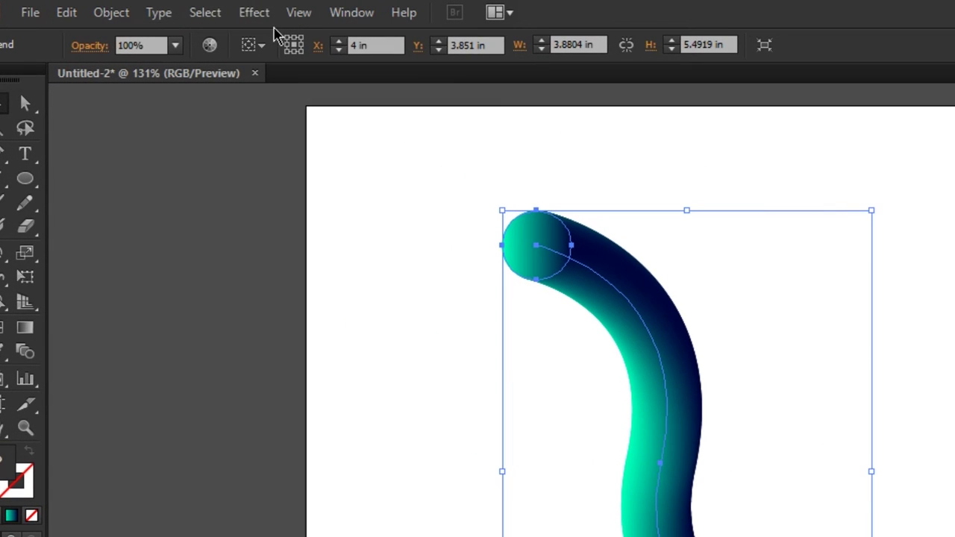
# - Apply a Roughen effect to the tube with relative size 47%, detail 100/in and corner points, and deselect it
pyautogui.click(254, 15)
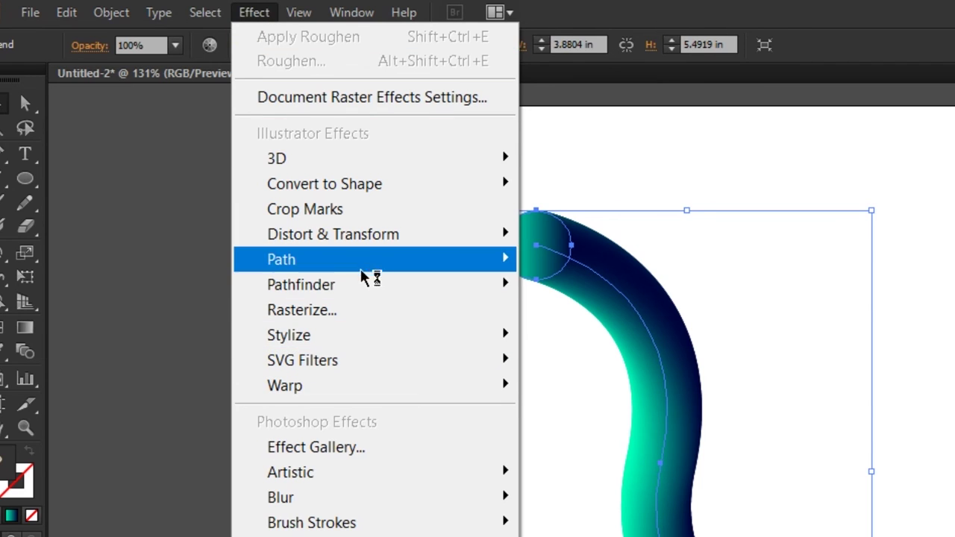
pyautogui.moveTo(406, 239)
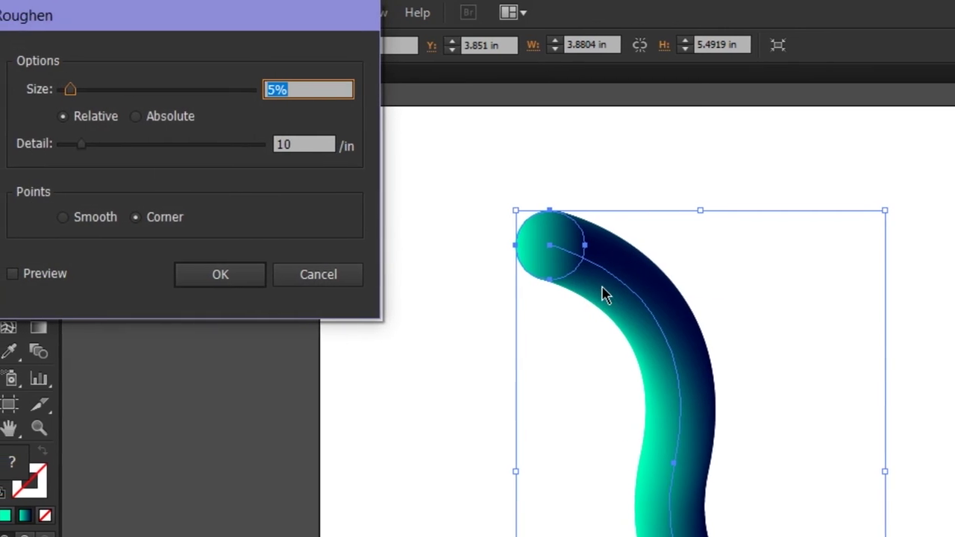
pyautogui.click(27, 275)
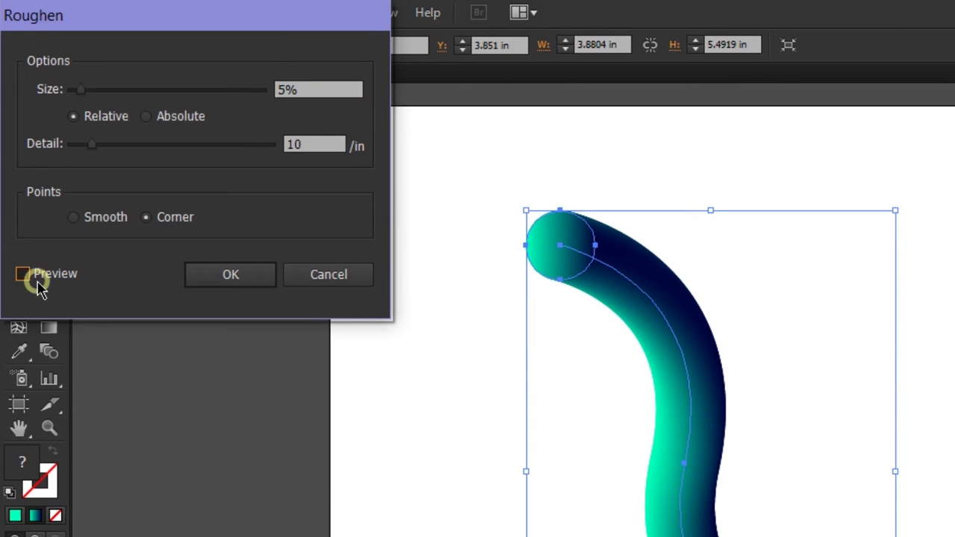
pyautogui.moveTo(80, 89); pyautogui.dragTo(179, 103)
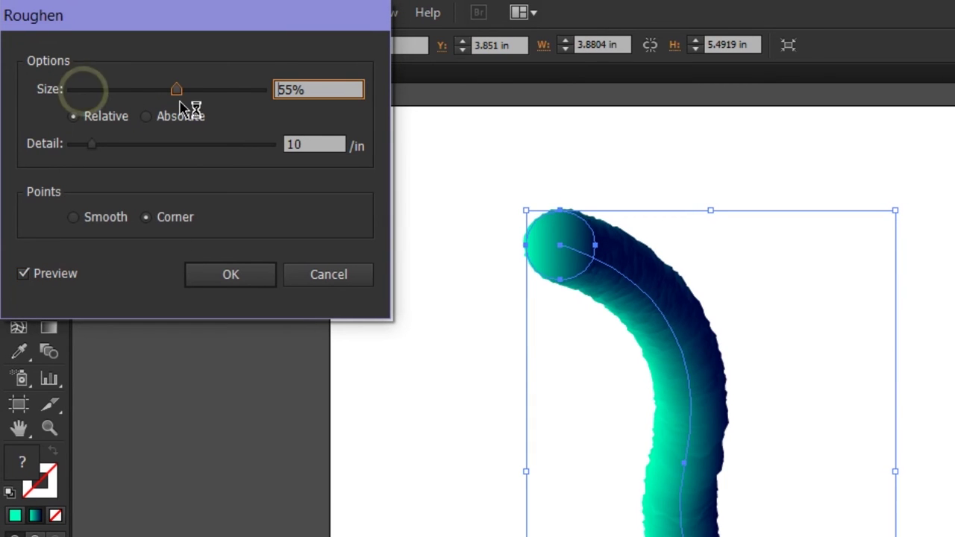
pyautogui.moveTo(93, 146); pyautogui.dragTo(321, 154)
pyautogui.moveTo(187, 94)
pyautogui.mouseDown()
pyautogui.moveTo(216, 97)
pyautogui.moveTo(173, 104)
pyautogui.mouseUp()
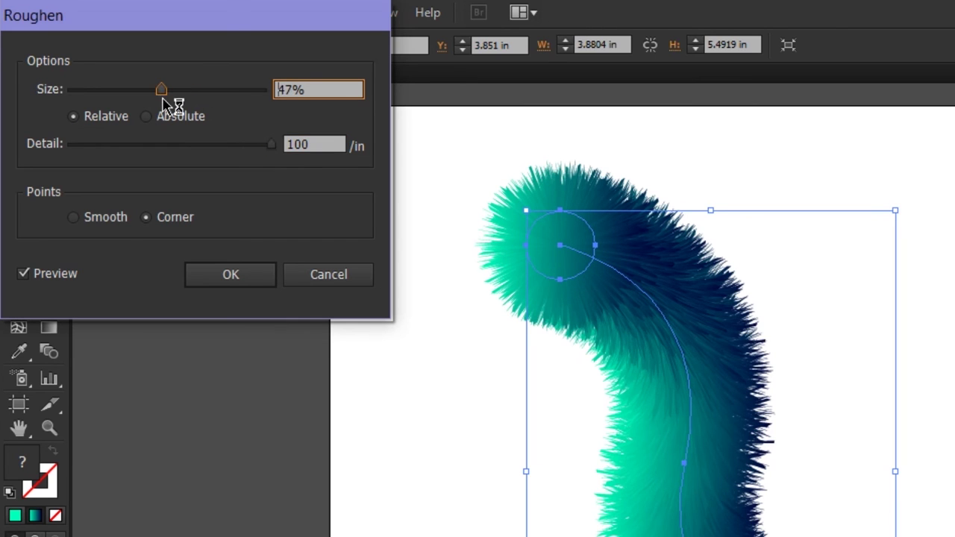
pyautogui.click(161, 97)
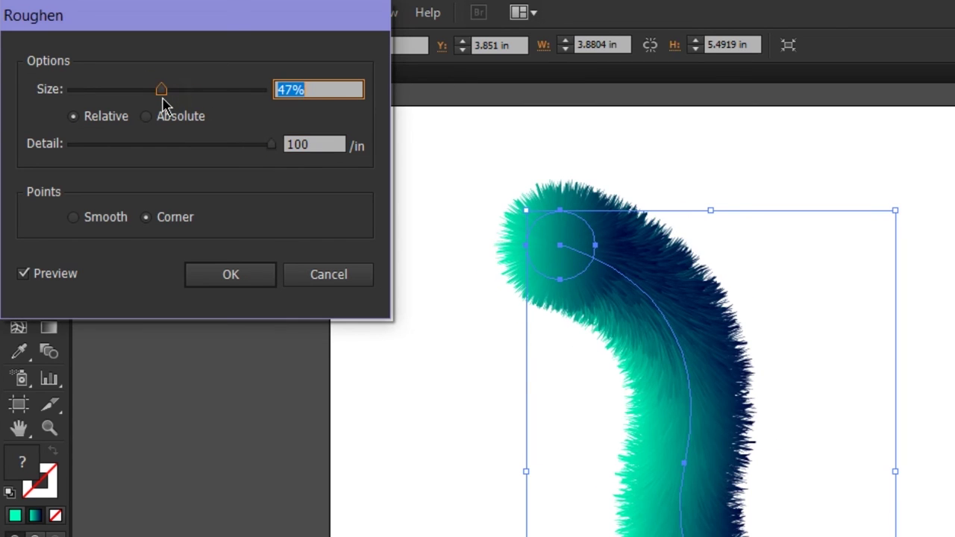
pyautogui.click(249, 288)
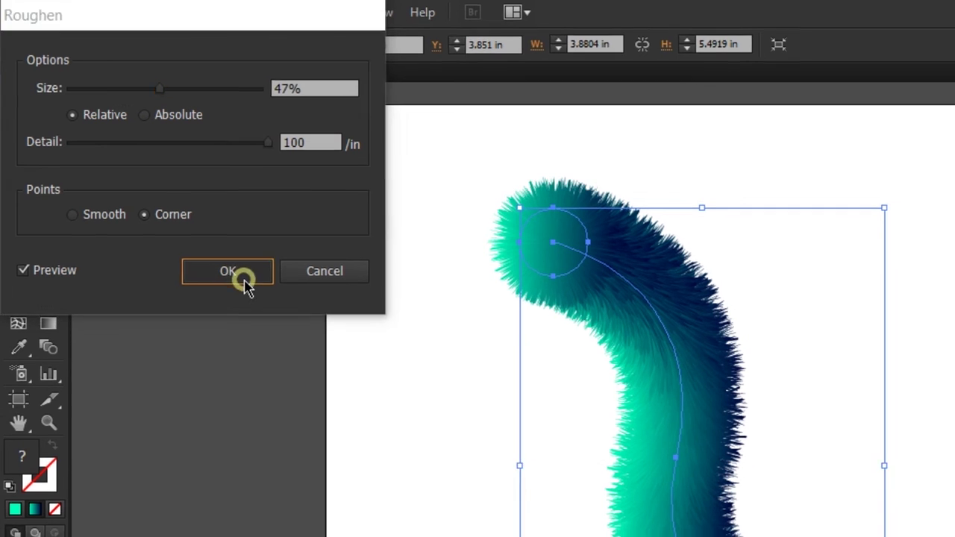
pyautogui.click(271, 330)
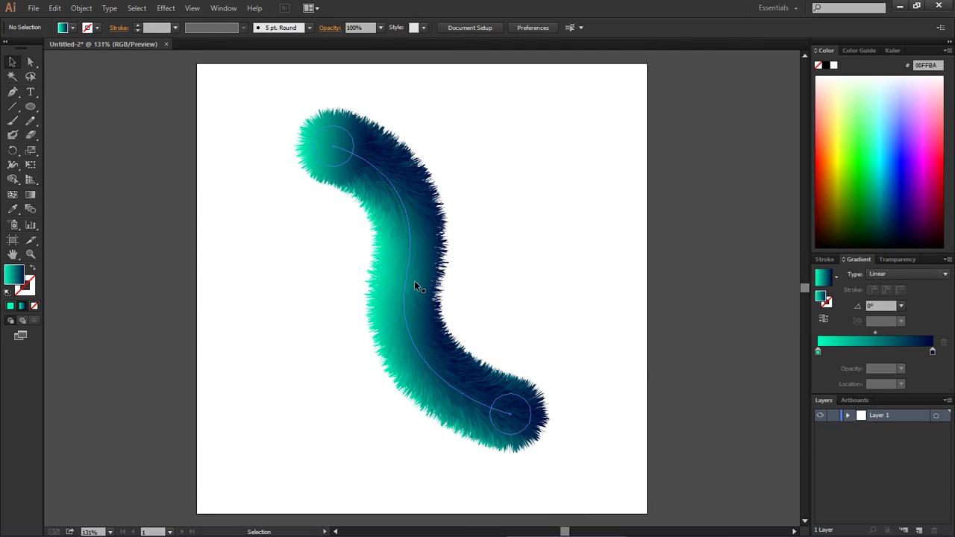
pyautogui.click(416, 286)
pyautogui.click(565, 284)
# - Examine the fur texture up close along the tube from its upper end to its lower end, and return to the full artboard
pyautogui.press('z')
pyautogui.moveTo(247, 100); pyautogui.dragTo(570, 451)
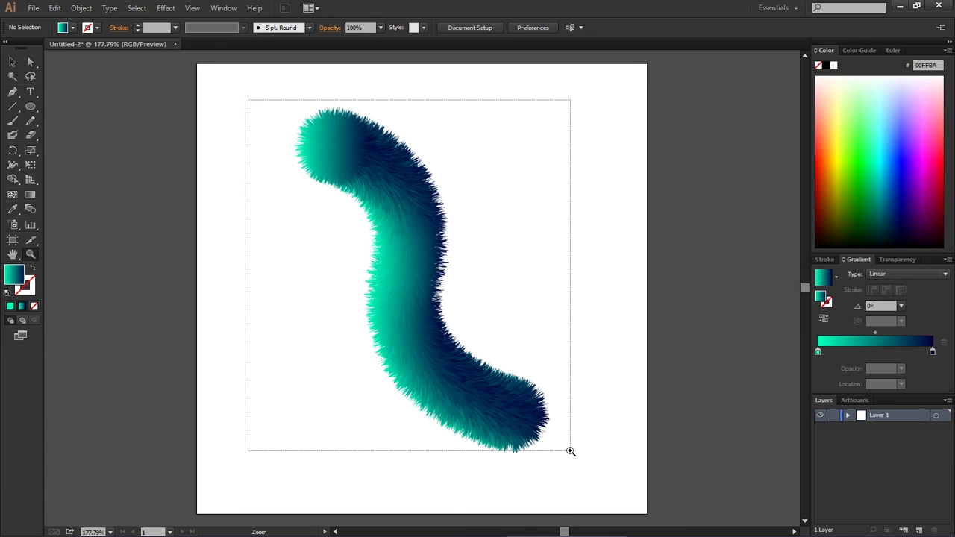
pyautogui.moveTo(329, 198); pyautogui.dragTo(579, 387)
pyautogui.moveTo(367, 202); pyautogui.dragTo(391, 236)
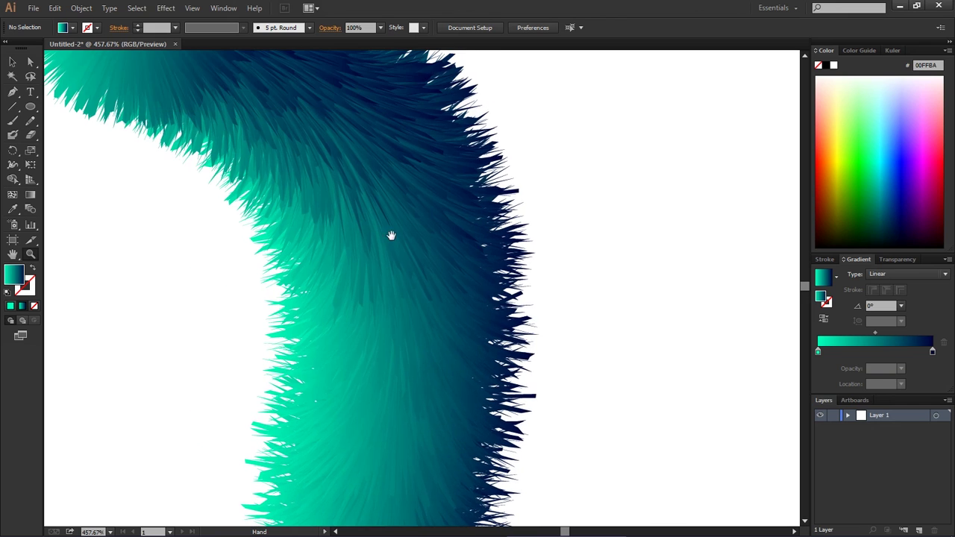
pyautogui.moveTo(357, 166); pyautogui.dragTo(514, 403)
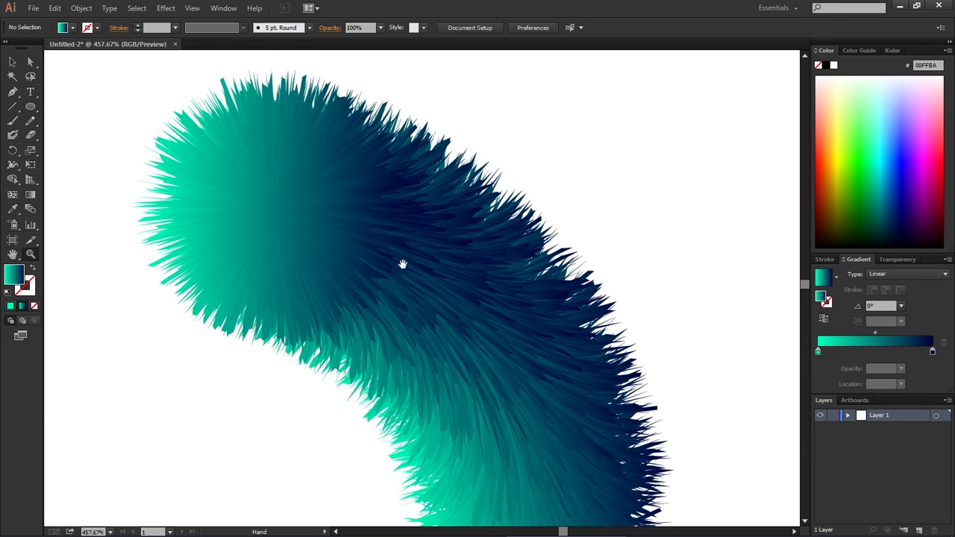
pyautogui.moveTo(300, 177); pyautogui.dragTo(423, 262)
pyautogui.moveTo(560, 383); pyautogui.dragTo(379, 173)
pyautogui.moveTo(450, 405); pyautogui.dragTo(451, 156)
pyautogui.moveTo(458, 384); pyautogui.dragTo(443, 156)
pyautogui.moveTo(540, 404); pyautogui.dragTo(341, 206)
pyautogui.moveTo(517, 324); pyautogui.dragTo(467, 284)
pyautogui.press('z')
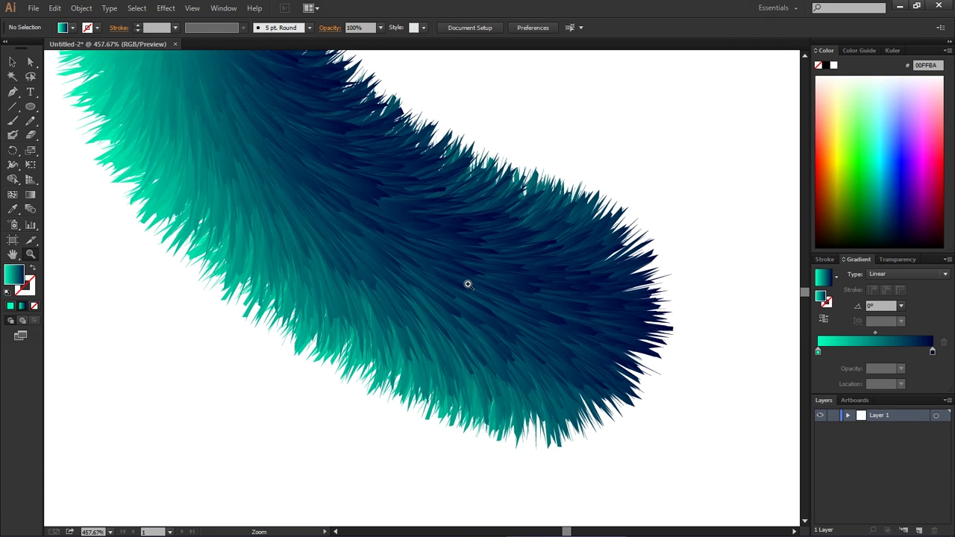
pyautogui.keyDown('alt'); pyautogui.click(409, 347); pyautogui.keyUp('alt')
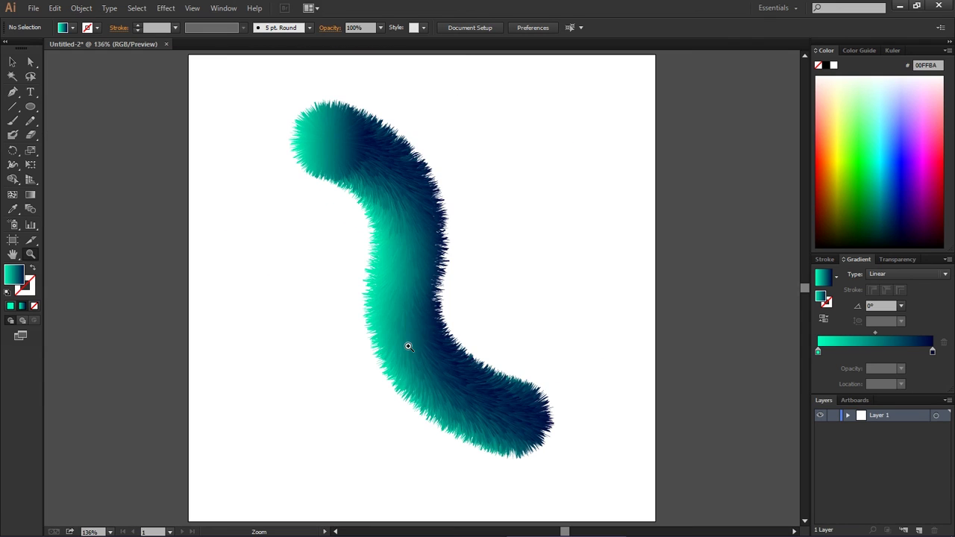
pyautogui.click(12, 60)
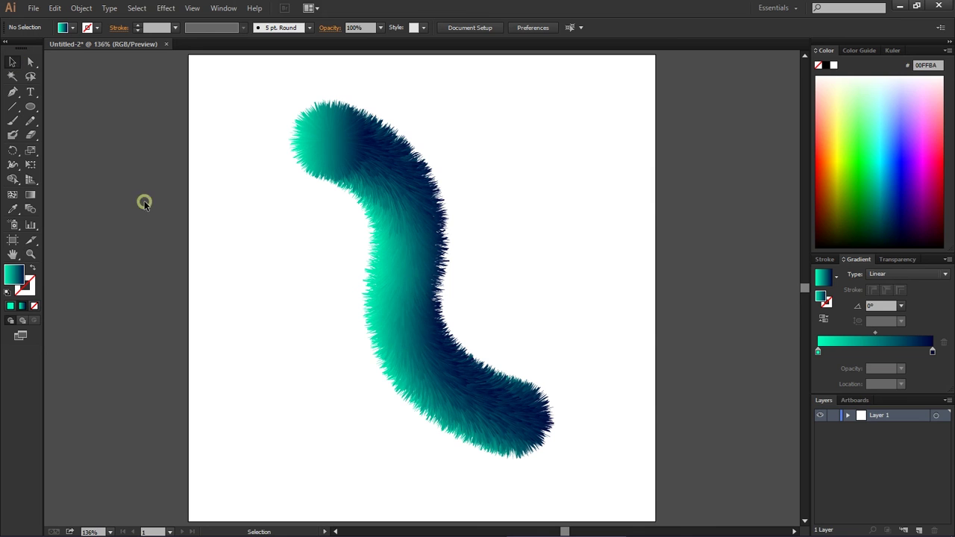